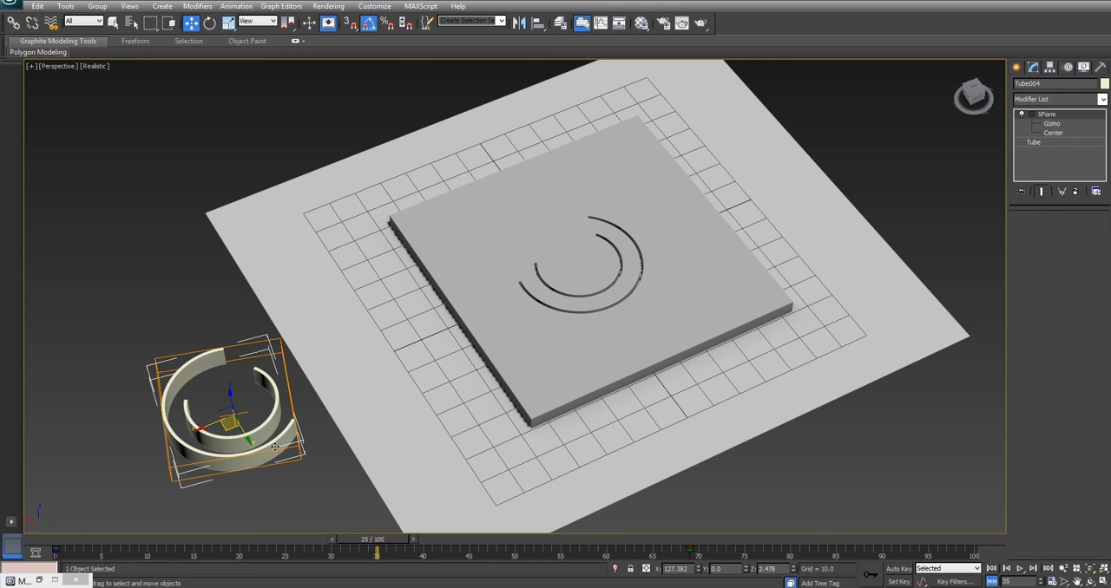
Scrub the animation to frame 42 and delete both finished tubes and the grooved plate
left_click_drag(399, 538, 442, 538)
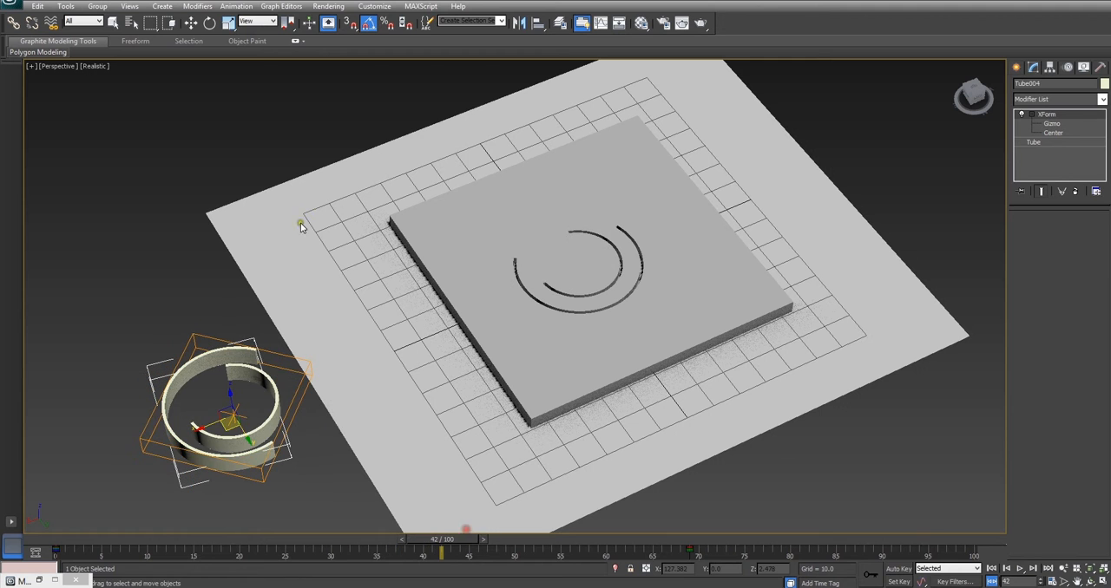
left_click(114, 23)
left_click_drag(142, 315, 209, 415)
key("Delete")
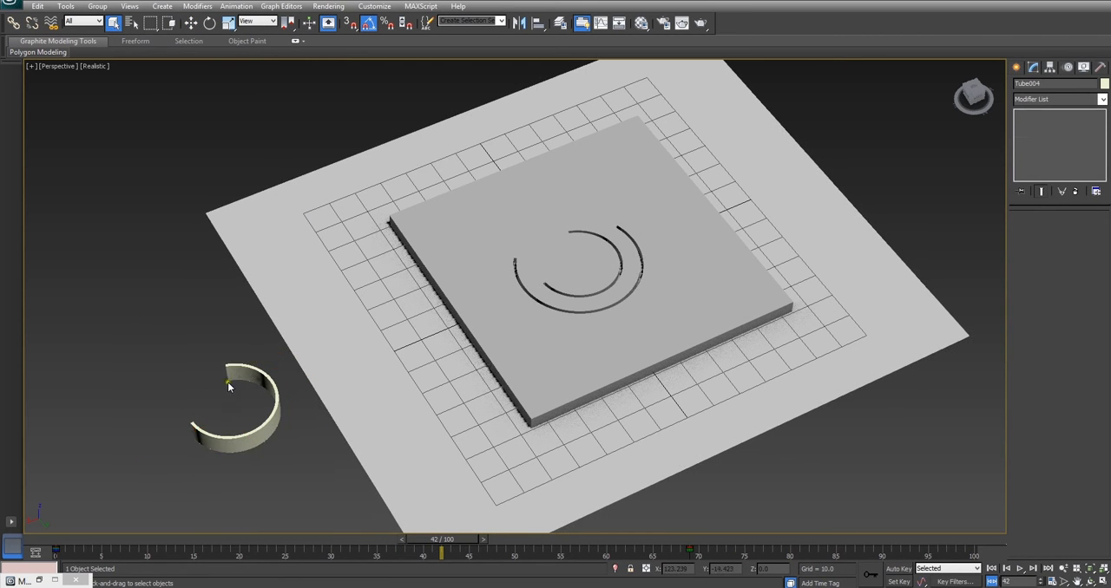
key("Delete")
left_click(533, 310)
key("Delete")
Unhide all hidden objects and look over the parameters of the plain box and the sliced tubes
right_click(183, 382)
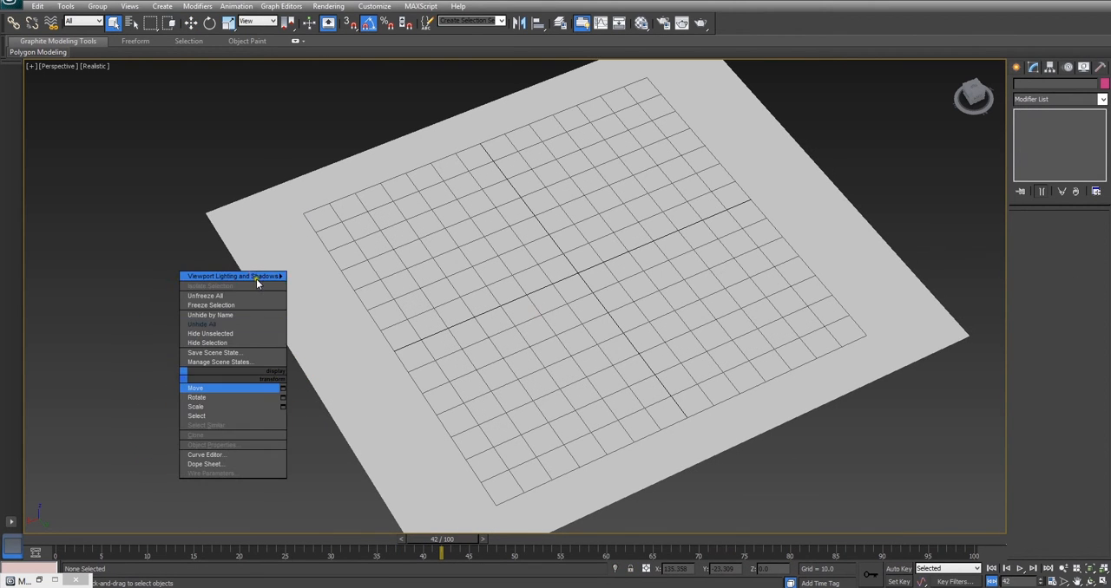
left_click(249, 324)
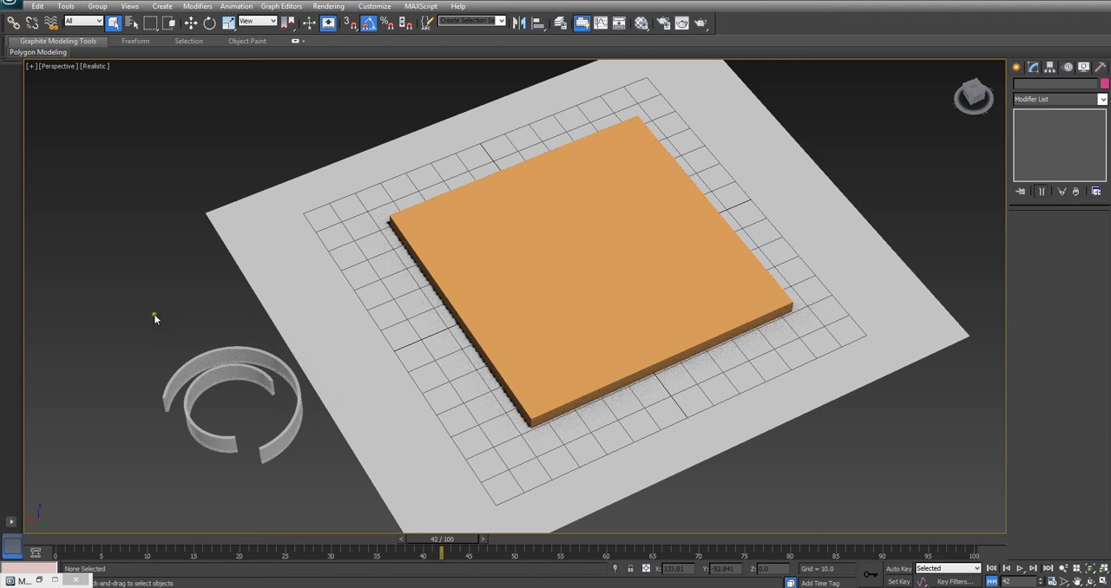
left_click_drag(199, 404, 198, 405)
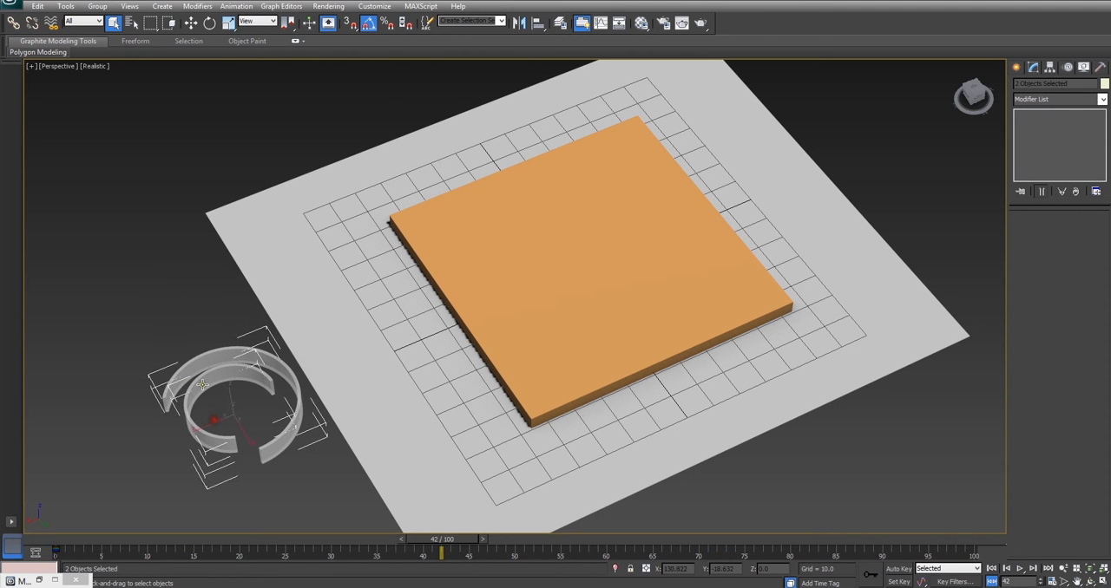
left_click(532, 263)
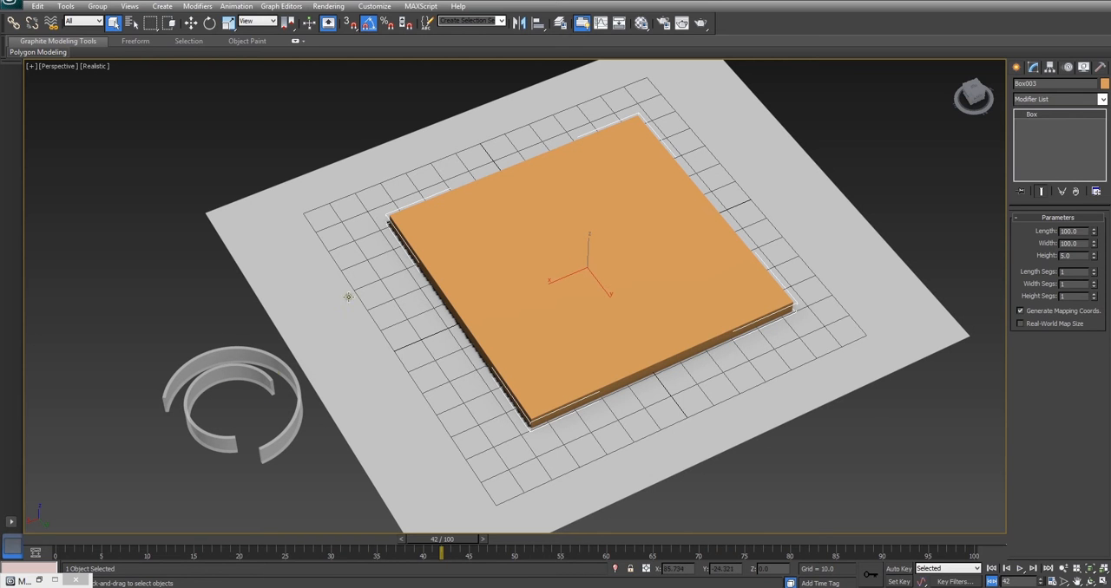
left_click(271, 375)
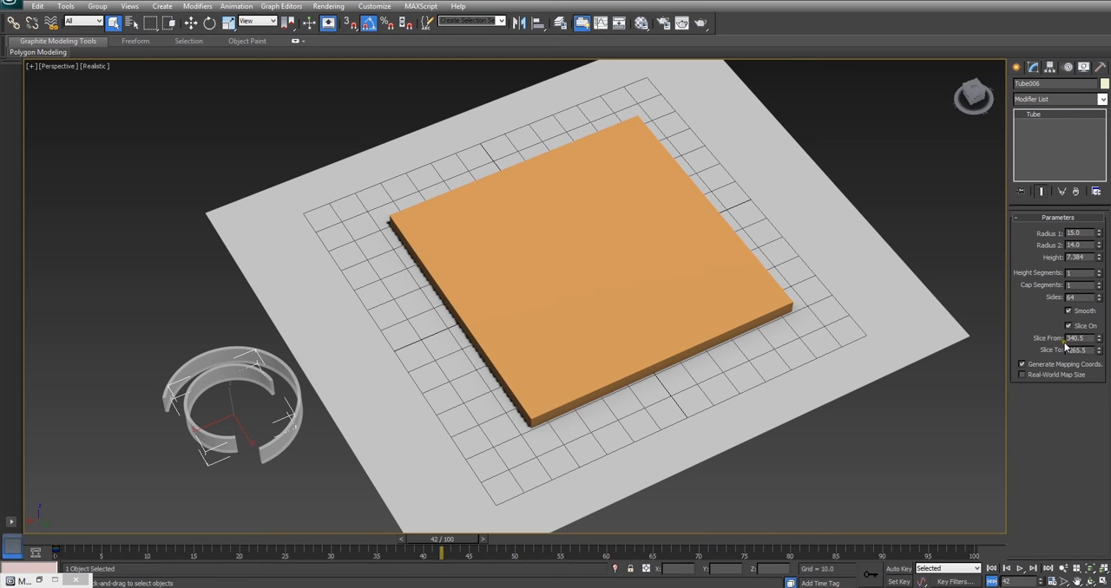
left_click(596, 300)
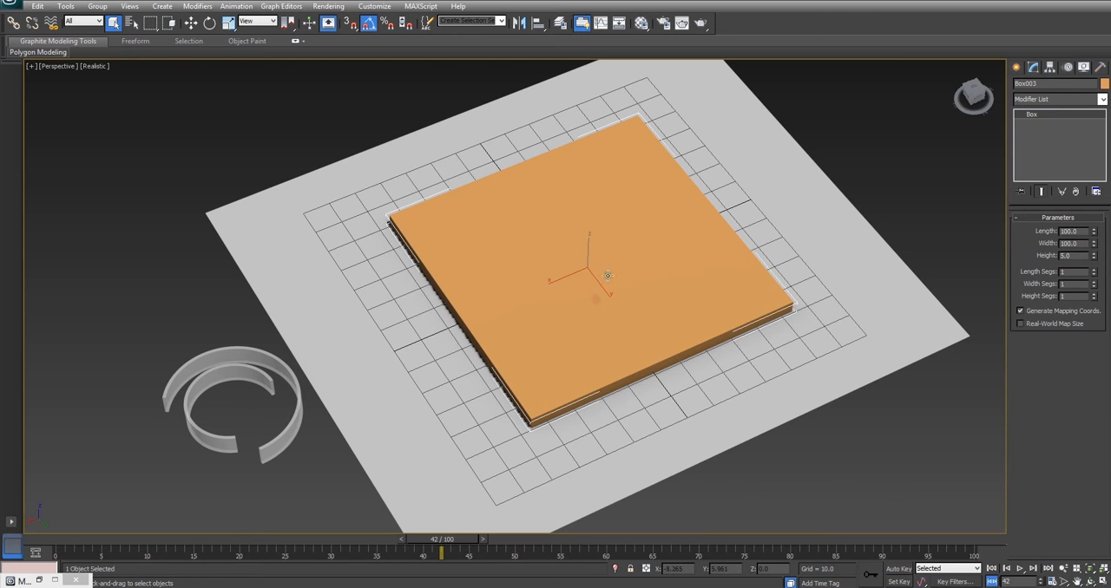
Assign the 08 - Default material to the orange box
left_click(221, 291)
key("m")
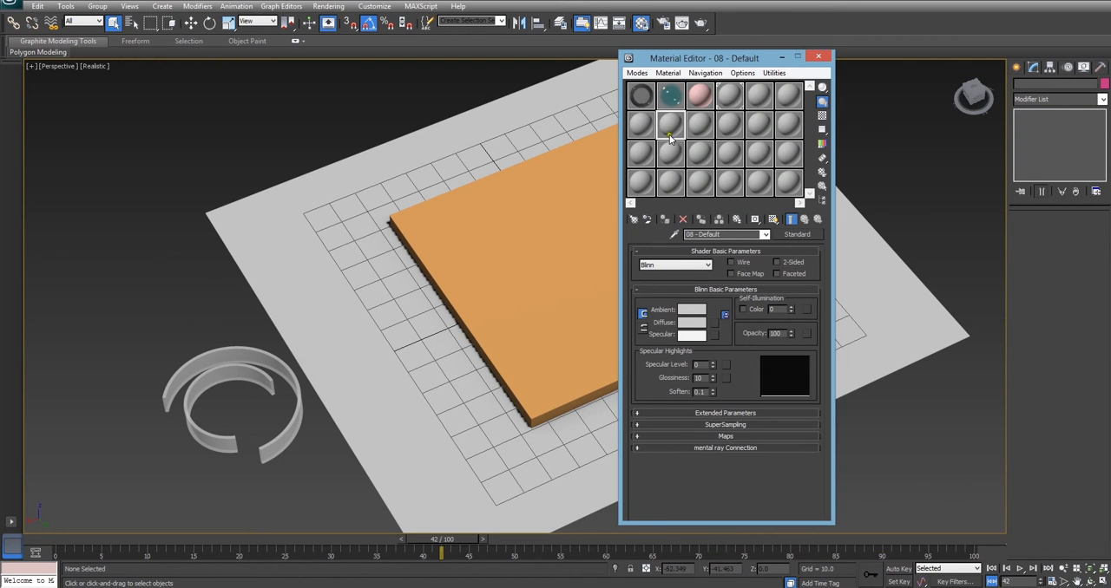
left_click_drag(670, 126, 548, 208)
left_click(822, 54)
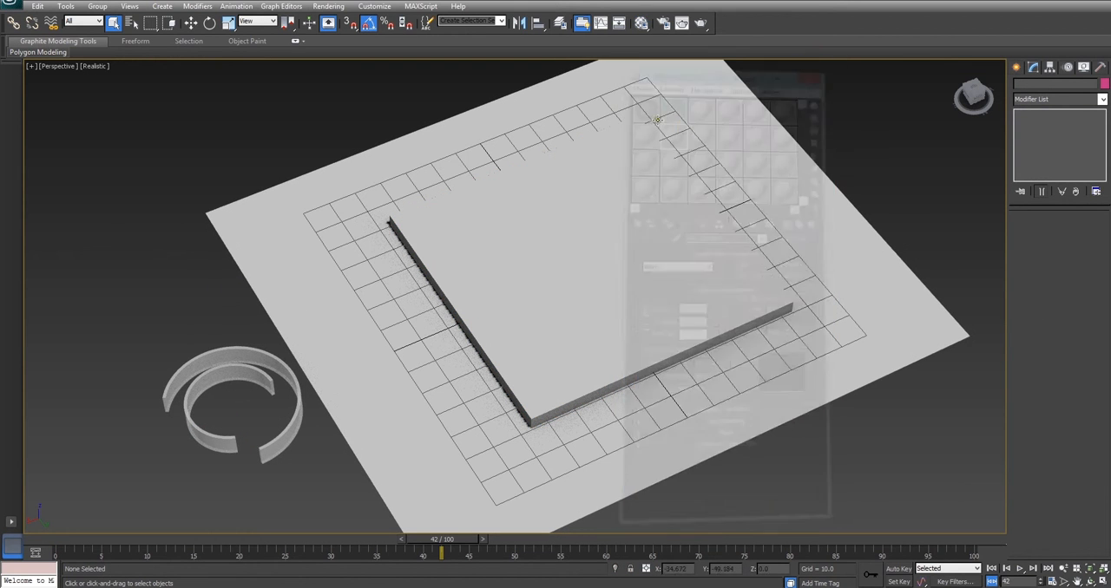
Clone the two sliced tubes once as instances, offset towards the box
left_click(238, 383)
left_click(233, 352, "ctrl")
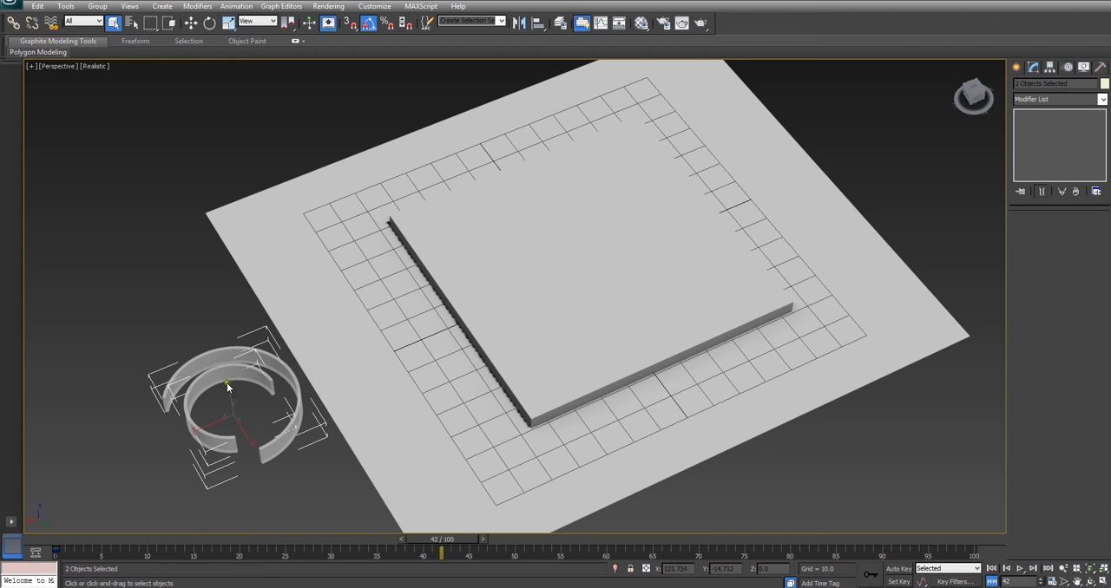
left_click(191, 23)
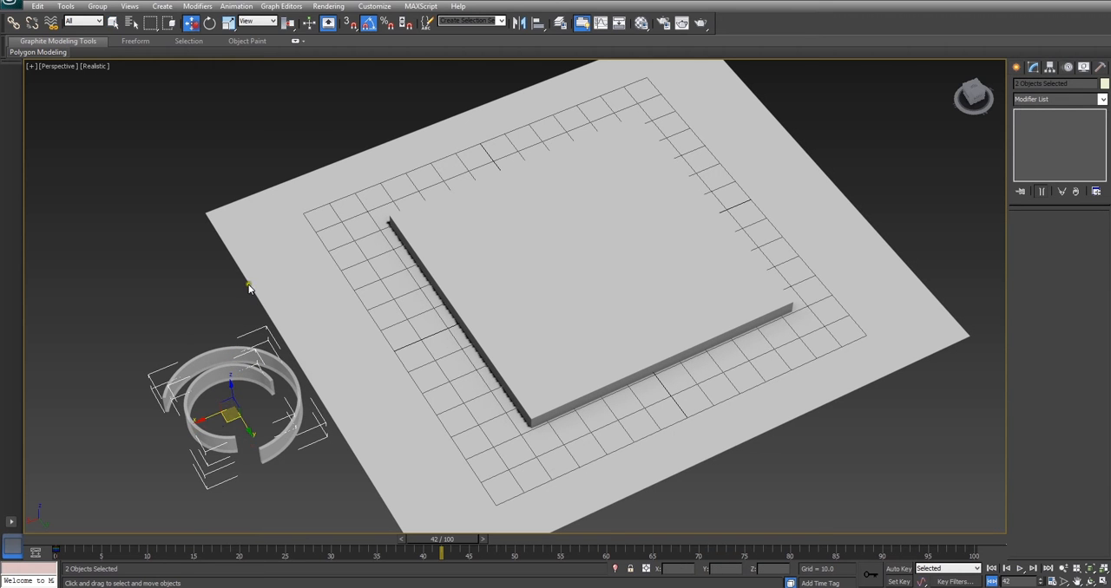
mouse_move(207, 419)
left_mouse_down()
mouse_move(222, 430)
mouse_move(279, 354)
left_mouse_up()
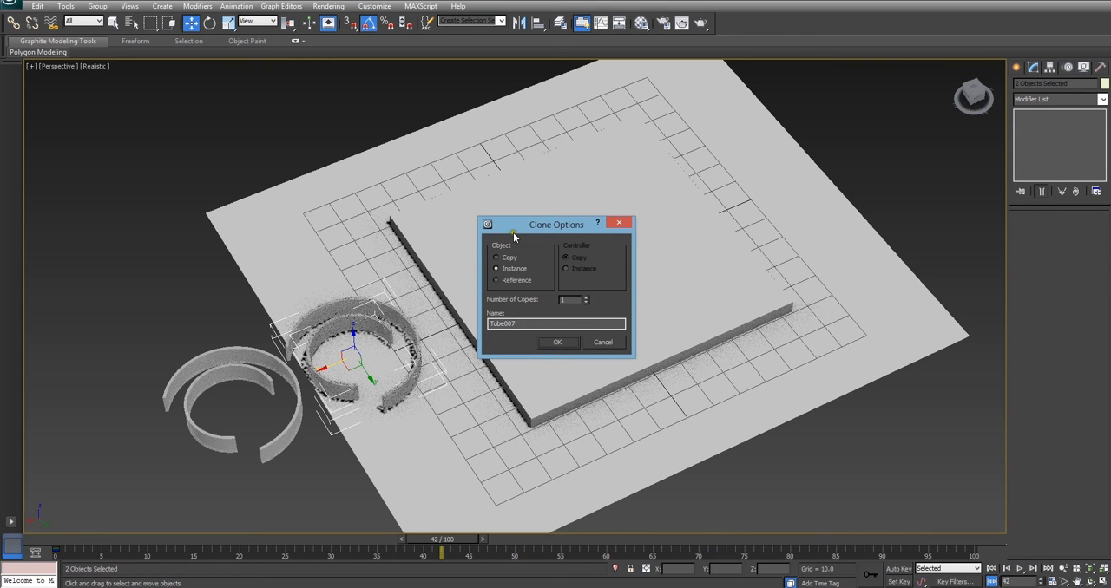
left_click_drag(513, 232, 516, 234)
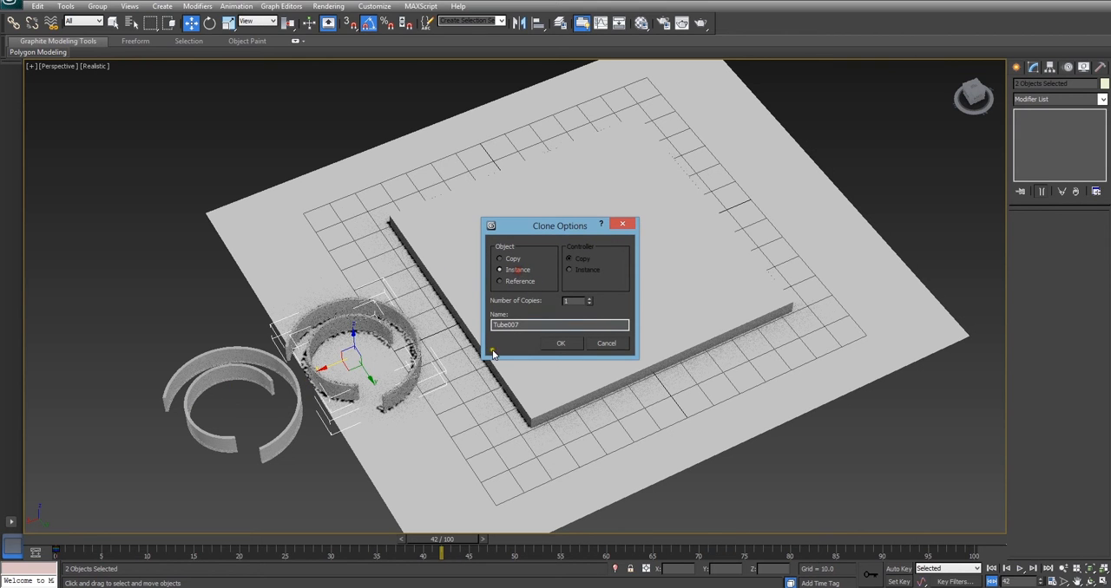
left_click(564, 343)
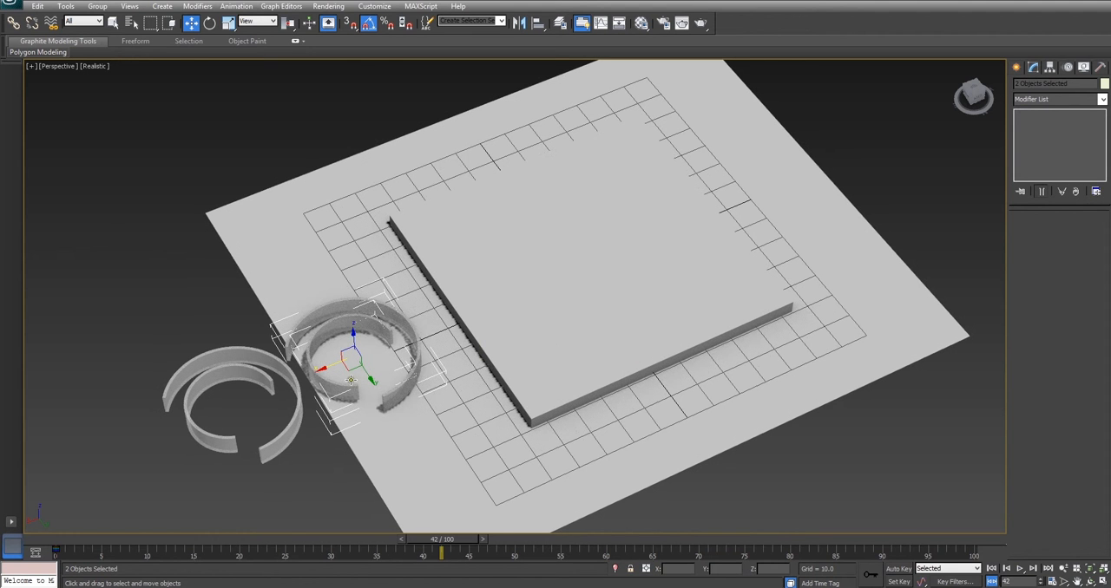
Move the two cloned tubes onto the middle of the box so they intersect its top face
mouse_move(321, 370)
left_mouse_down()
mouse_move(336, 382)
mouse_move(416, 328)
mouse_move(563, 315)
mouse_move(580, 298)
left_mouse_up()
middle_click_drag(612, 307, 637, 292, "alt")
scroll(630, 322, "up", 5)
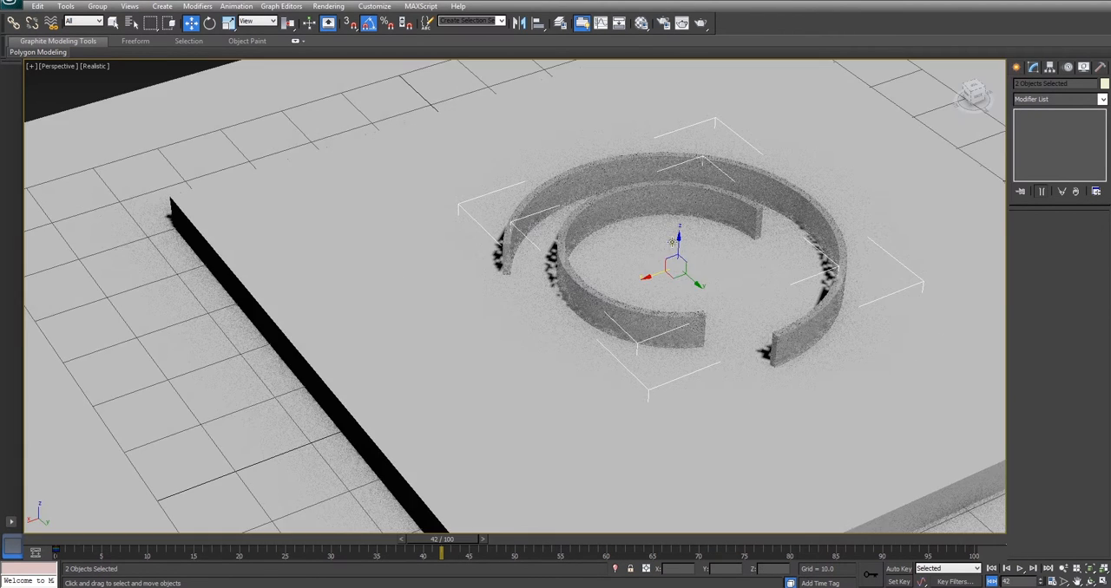
mouse_move(683, 253)
left_mouse_down()
mouse_move(694, 231)
mouse_move(694, 248)
left_mouse_up()
middle_click_drag(691, 244, 564, 261)
scroll(564, 261, "down", 5)
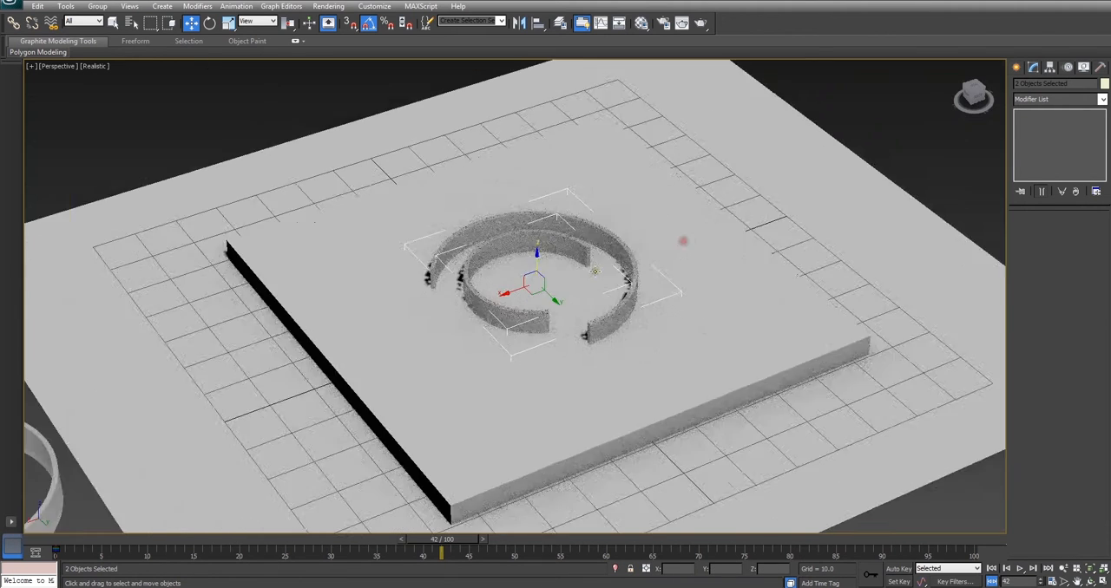
Subtract both cloned tubes from the box with ProBoolean to cut curved grooves
left_click(113, 23)
left_click(373, 260)
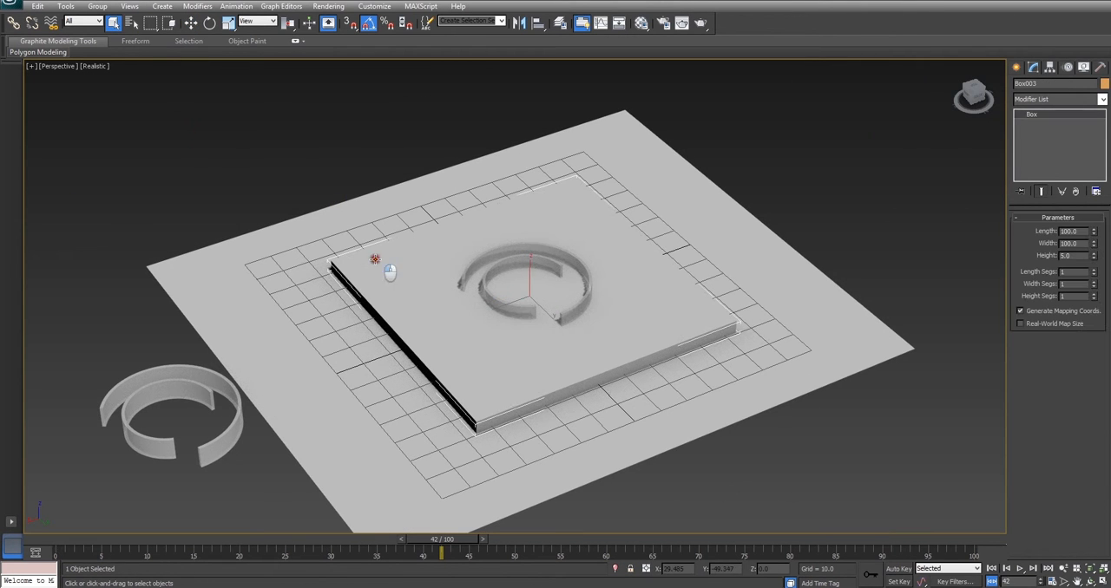
left_click(1017, 68)
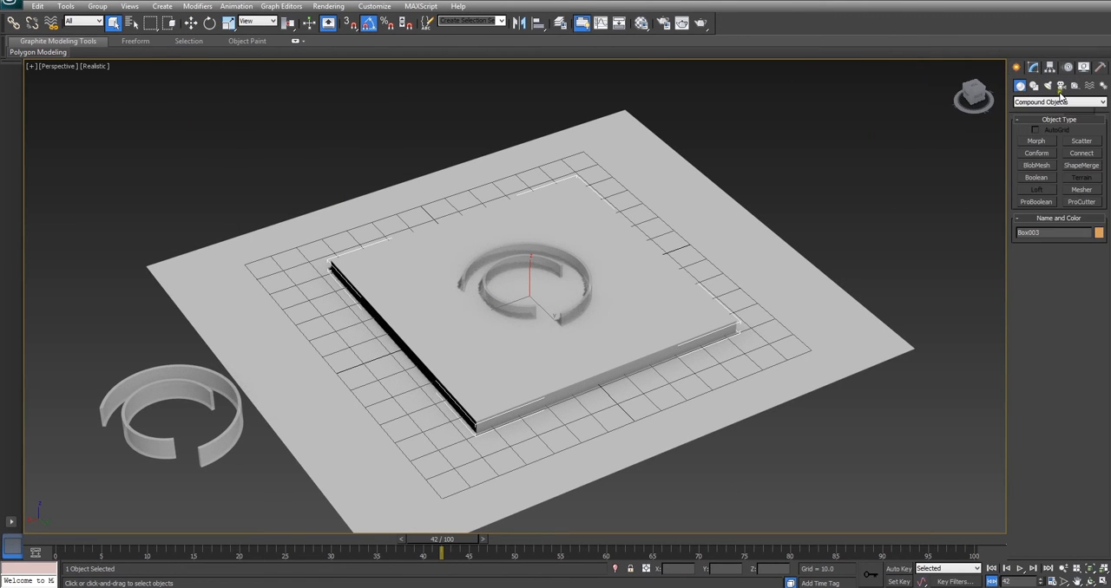
left_click(1044, 202)
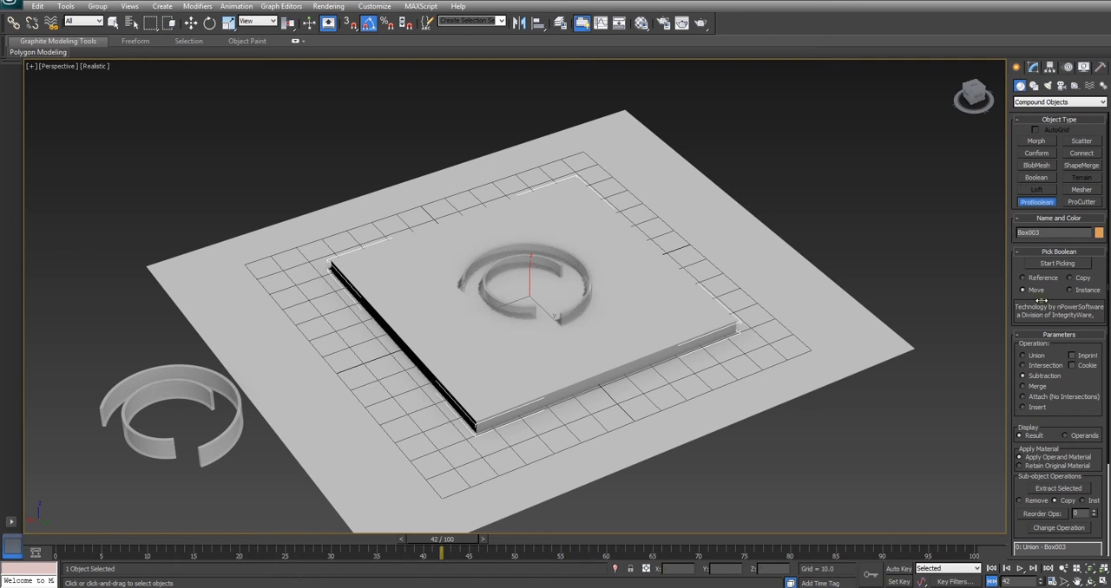
scroll(1032, 417, "down", 3)
left_click(1056, 552)
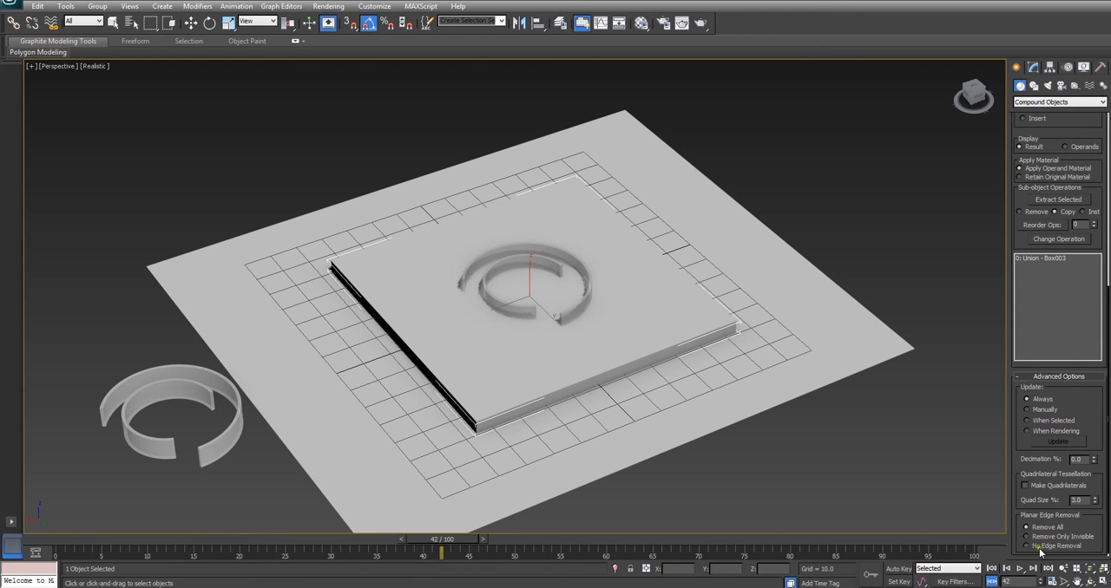
scroll(1099, 460, "up", 6)
left_click(1056, 226)
left_click(536, 257)
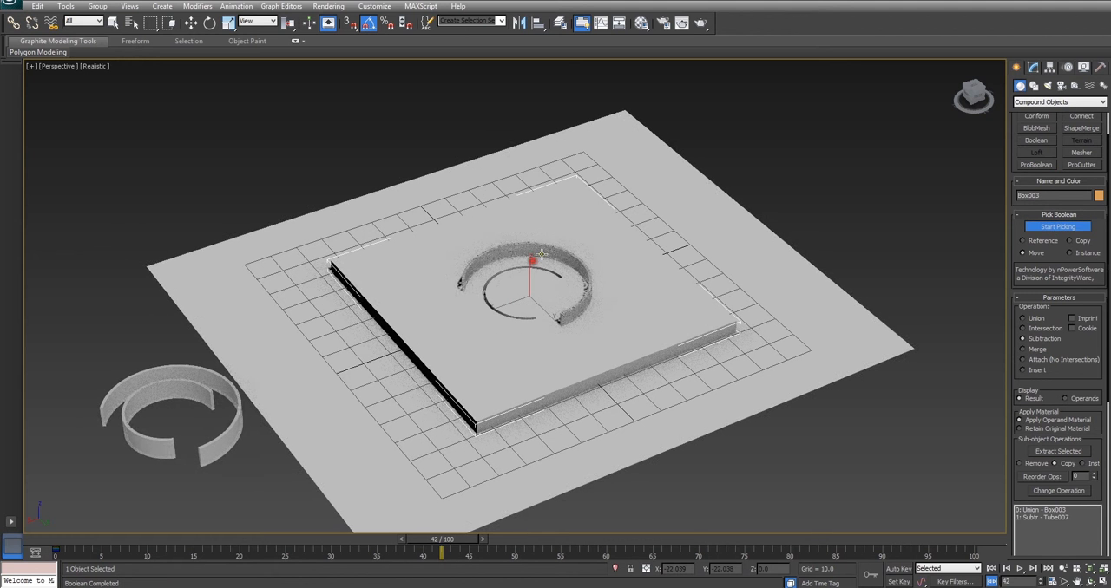
left_click(541, 252)
left_click(1063, 227)
Inspect the cut grooves, try rotating both original tubes directly, and undo the rotation
middle_click_drag(685, 224, 686, 267, "alt")
scroll(599, 283, "up", 5)
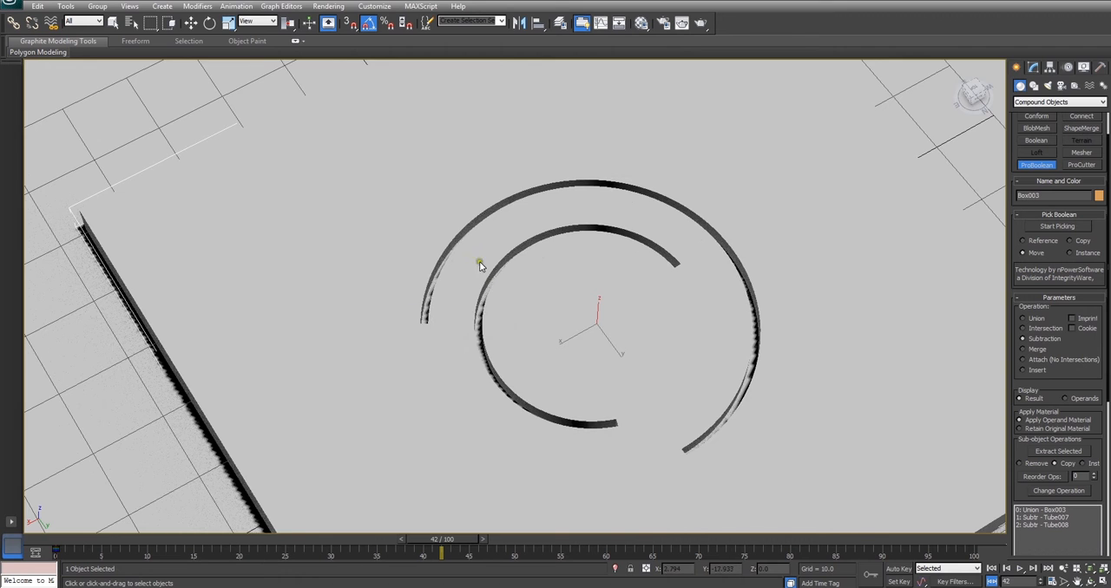
middle_click_drag(613, 347, 655, 257)
scroll(655, 257, "down", 5)
middle_click_drag(515, 297, 585, 266)
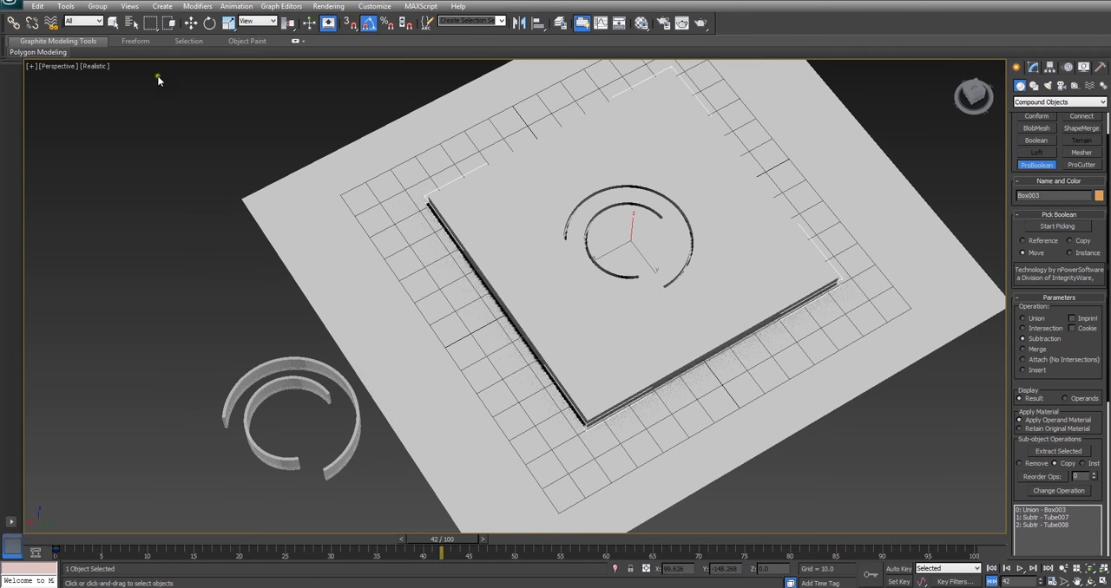
left_click(208, 23)
left_click_drag(244, 399, 267, 402)
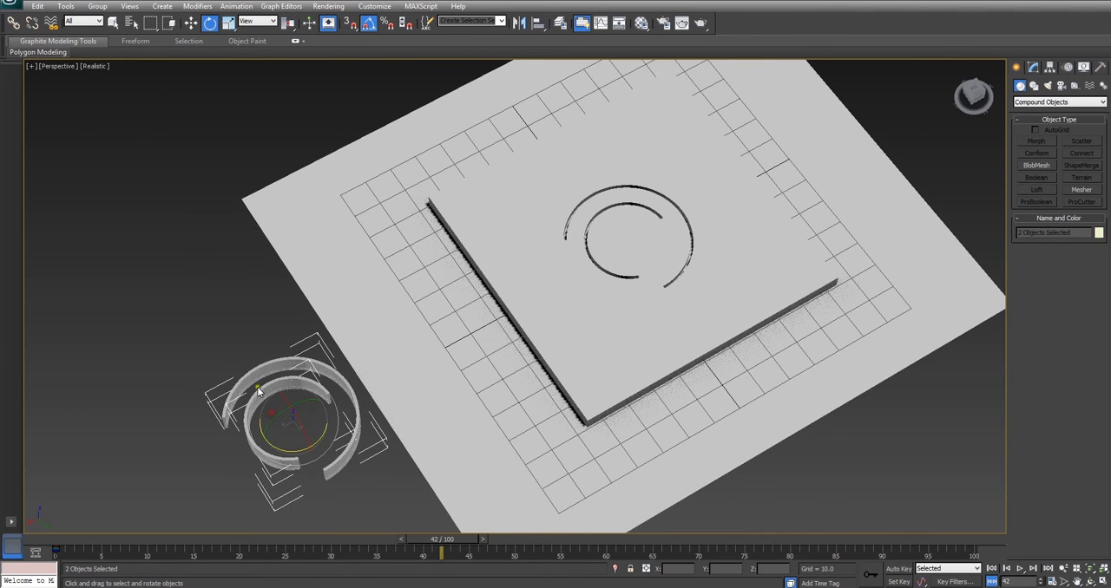
mouse_move(292, 448)
left_mouse_down()
mouse_move(271, 447)
mouse_move(288, 451)
left_mouse_up()
key("ctrl+z")
Add an XForm modifier to the inner original tube
left_click(191, 23)
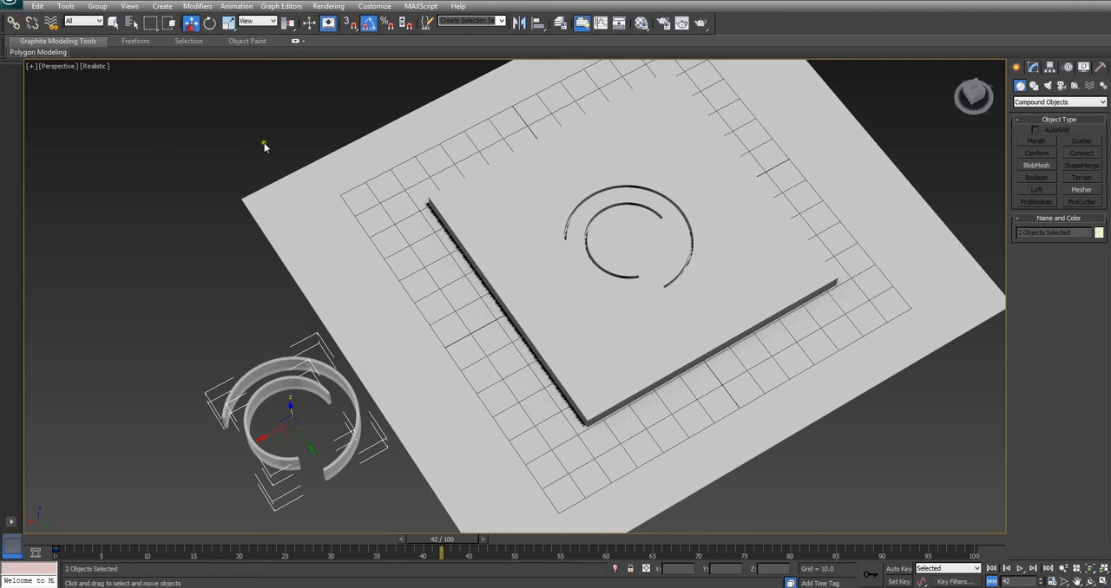
left_click(371, 424)
left_click(356, 413)
left_click(1032, 68)
left_click(1044, 102)
key("x")
key("Return")
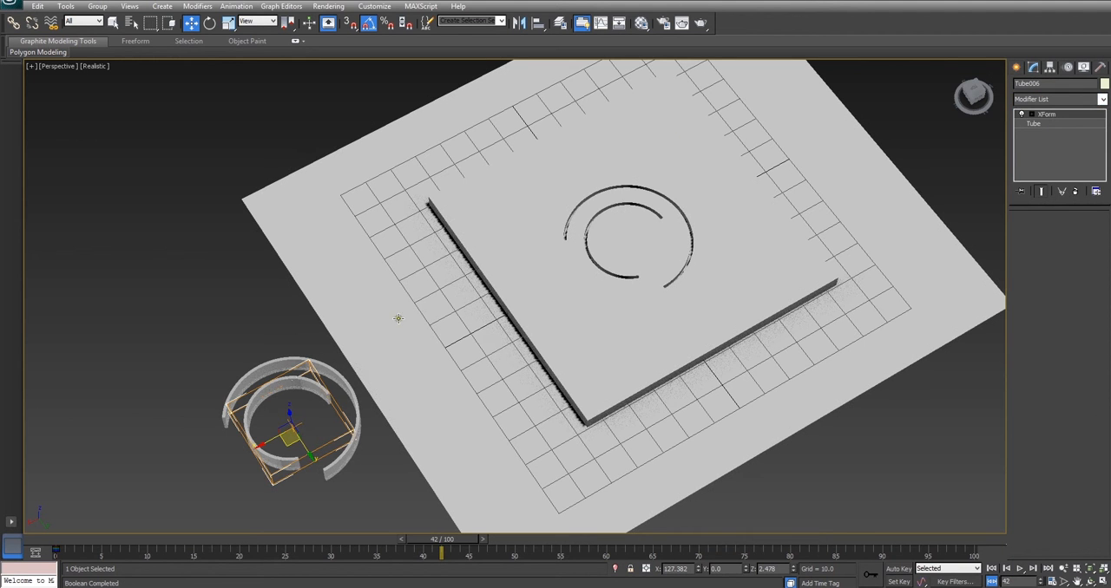
Add an XForm modifier to the outer original tube
left_click(270, 361)
left_click(1041, 101)
key("x")
key("Return")
Try rotating the inner tube's XForm gizmo, and undo the rotation
left_click(276, 385)
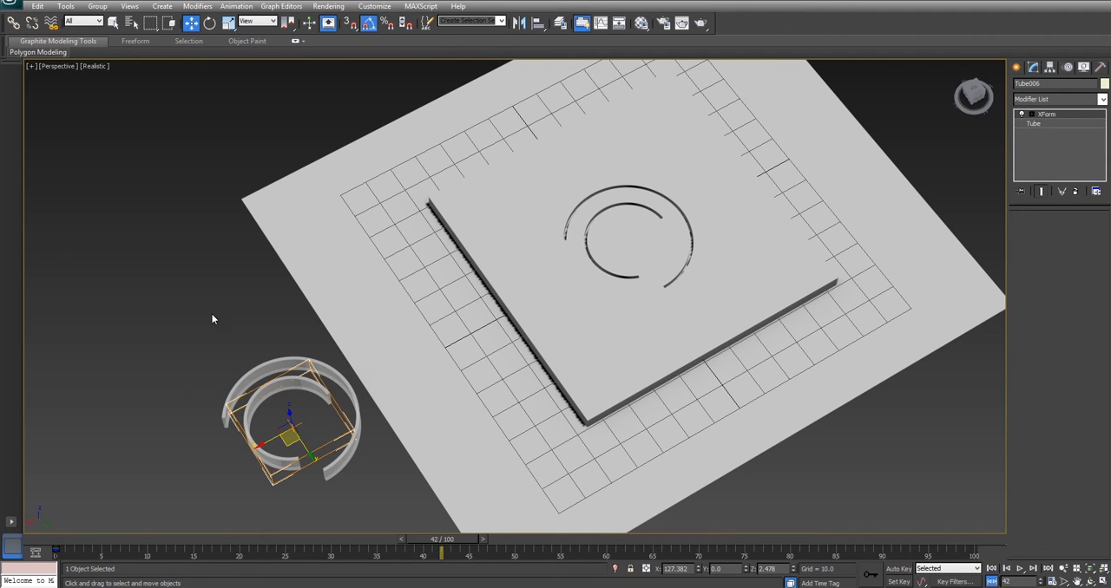
left_click(1031, 115)
left_click(1045, 125)
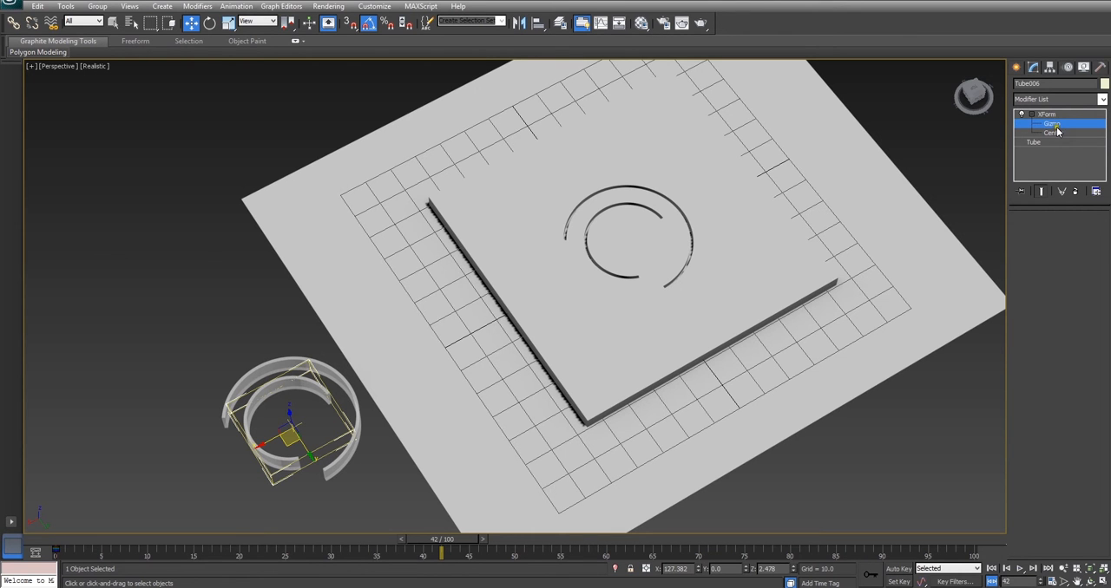
mouse_move(302, 457)
left_mouse_down()
mouse_move(310, 428)
mouse_move(340, 446)
mouse_move(319, 458)
mouse_move(297, 435)
mouse_move(296, 424)
mouse_move(330, 410)
mouse_move(298, 445)
left_mouse_up()
left_click(209, 23)
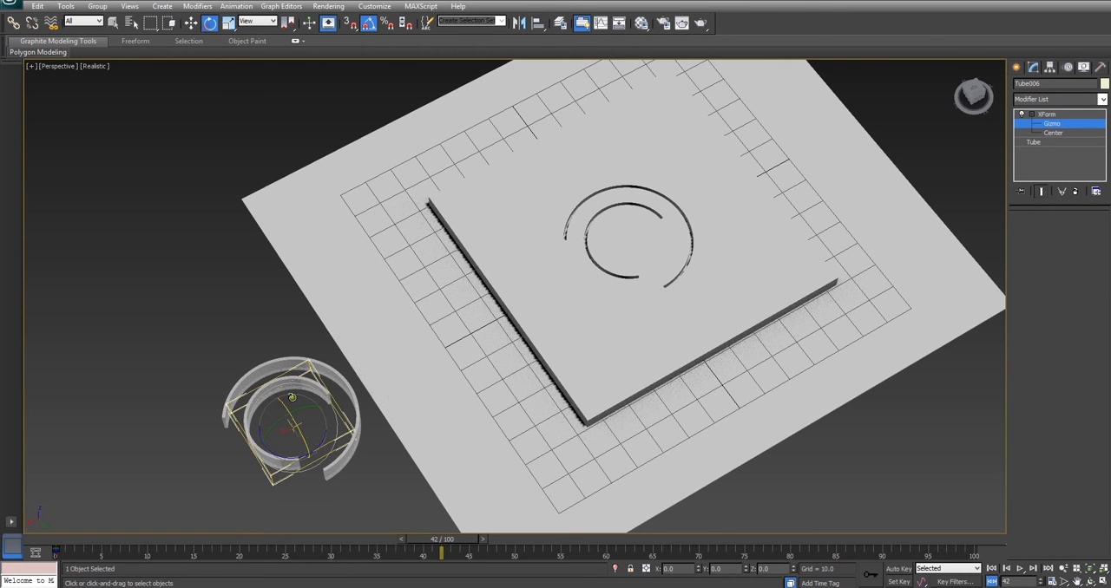
left_click_drag(298, 459, 170, 449)
key("ctrl+z")
Try rotating the outer tube's XForm gizmo, and leave the gizmo sub-object level
left_click(273, 362)
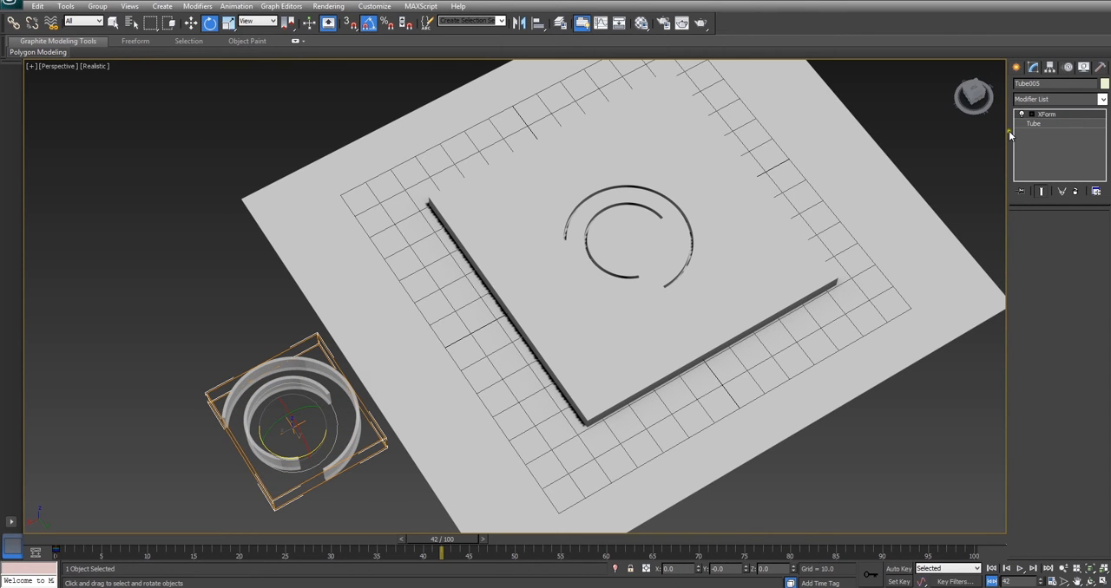
left_click(1032, 114)
left_click(1049, 124)
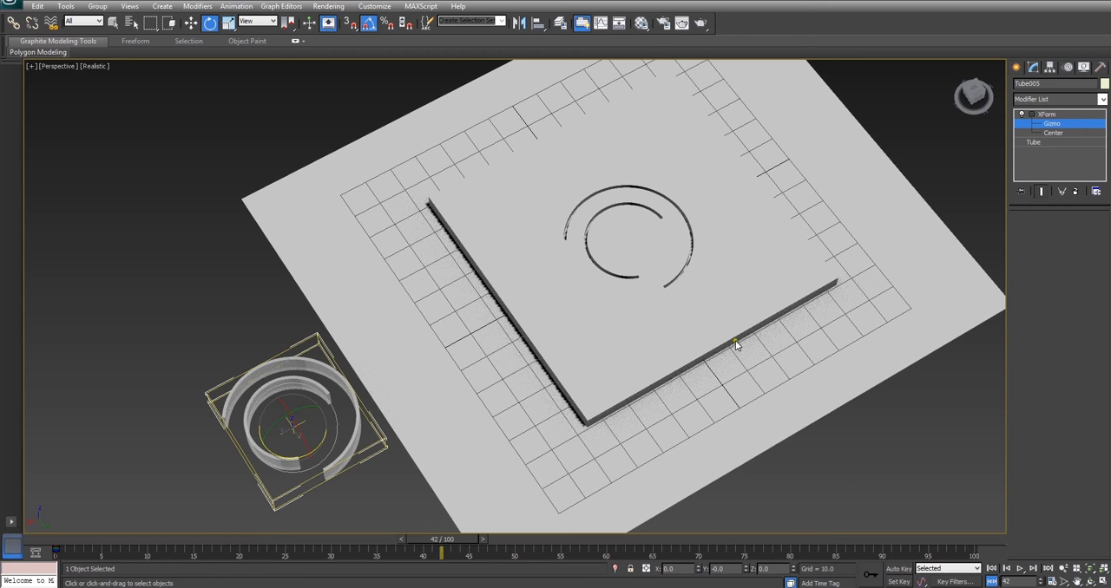
left_click_drag(290, 460, 390, 406)
left_click(1045, 114)
Review the See-Through and Renderable options in the object properties of both original tubes
left_click(113, 24)
left_click(214, 382)
left_click_drag(192, 355, 295, 425)
right_click(265, 369)
left_click(302, 439)
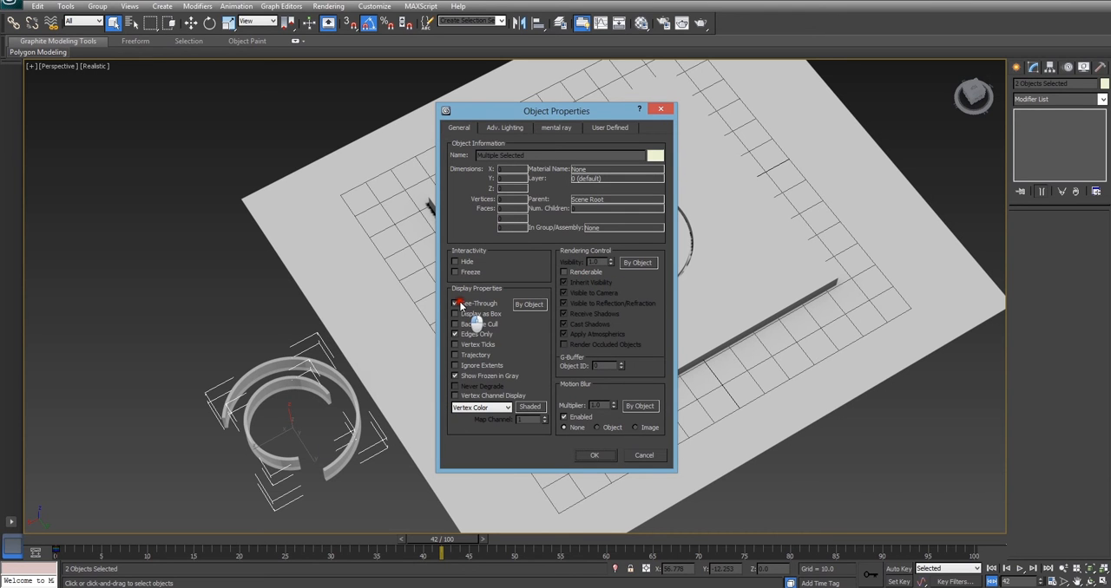
left_click(588, 458)
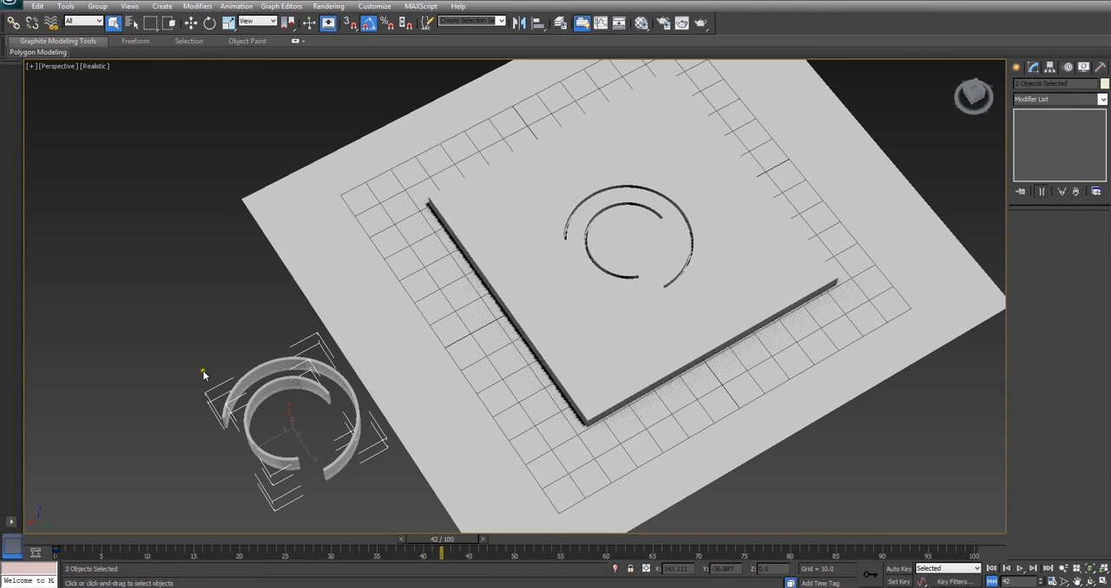
left_click(180, 359)
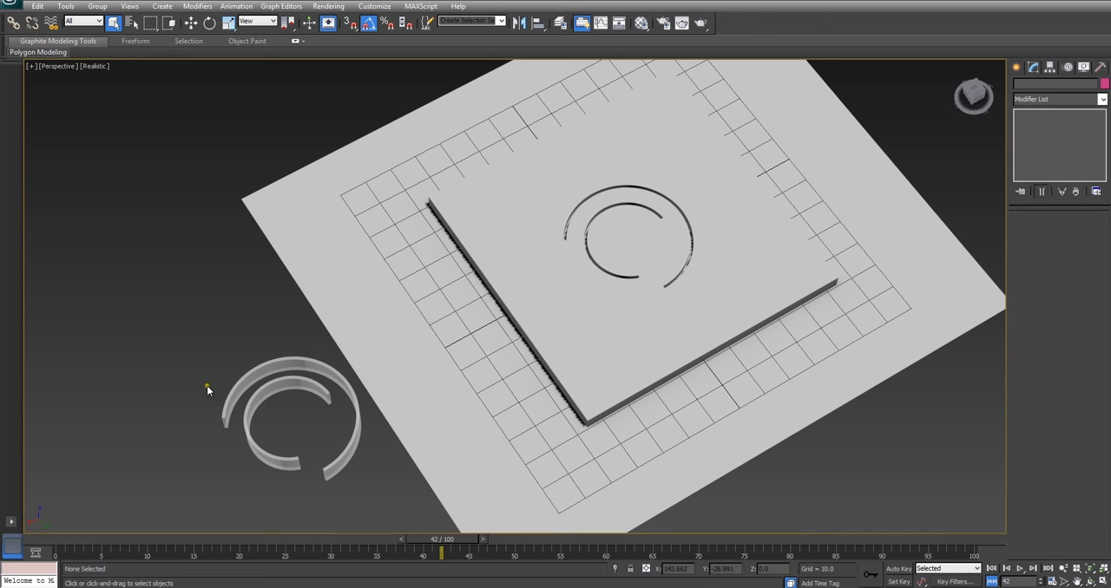
Enable Auto Key at frame 0 and set a starting key for the inner original tube's XForm gizmo
left_click(260, 399)
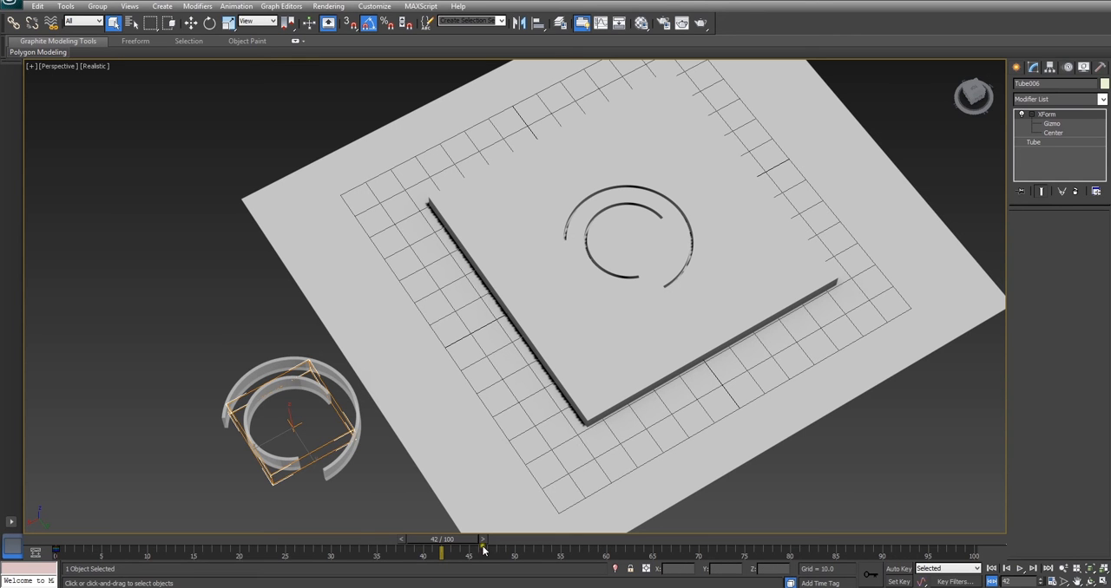
left_click_drag(481, 539, 95, 539)
left_click(899, 568)
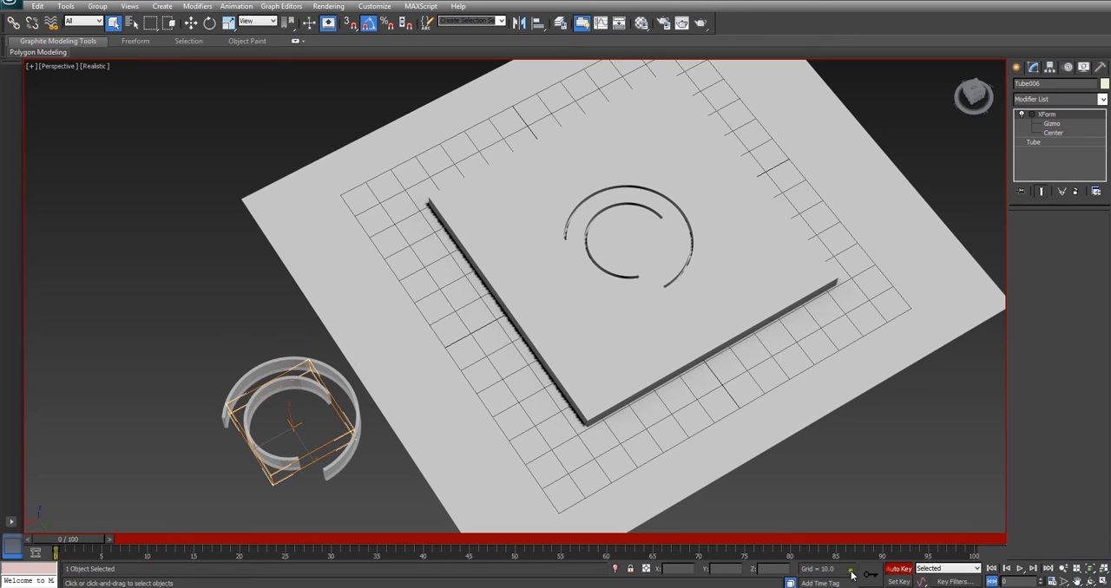
left_click(1051, 123)
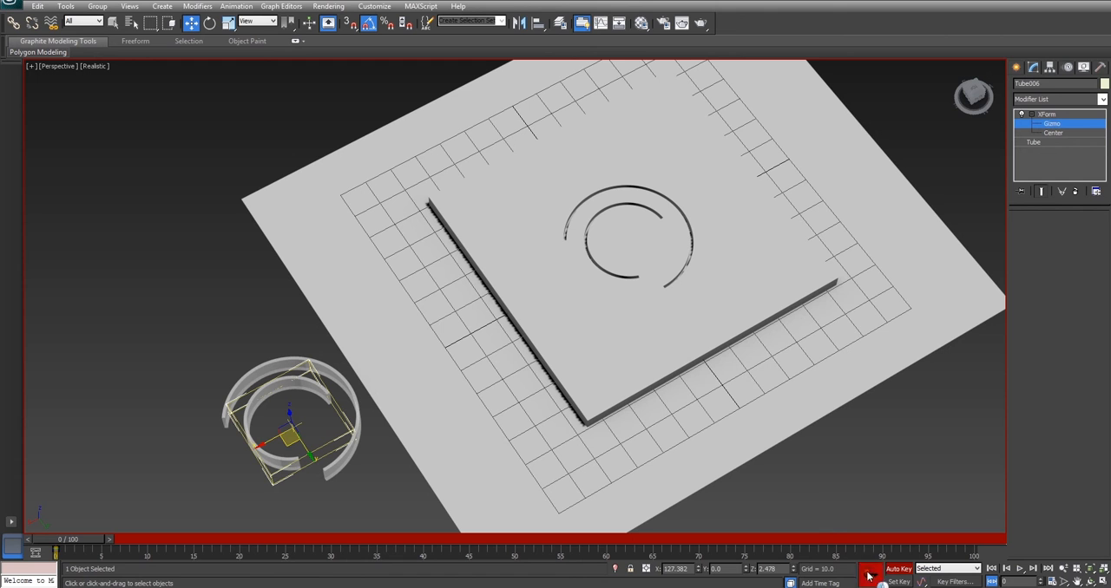
Rotate the inner tube's XForm gizmo about its vertical axis at frame 31, then disable Auto Key and leave the gizmo level
left_click_drag(95, 539, 361, 539)
left_click(210, 23)
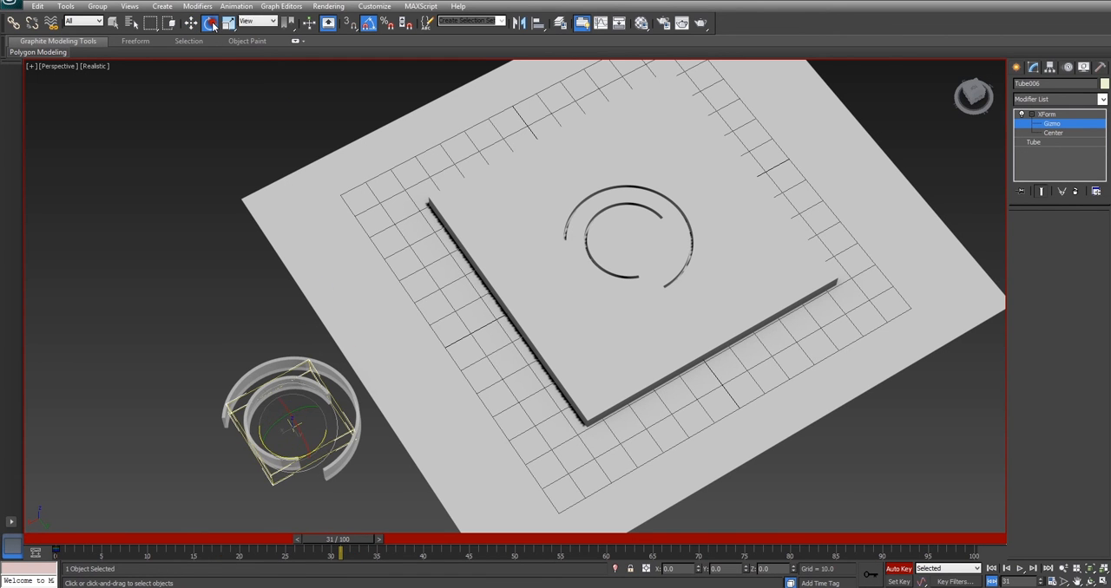
left_click_drag(330, 455, 398, 353)
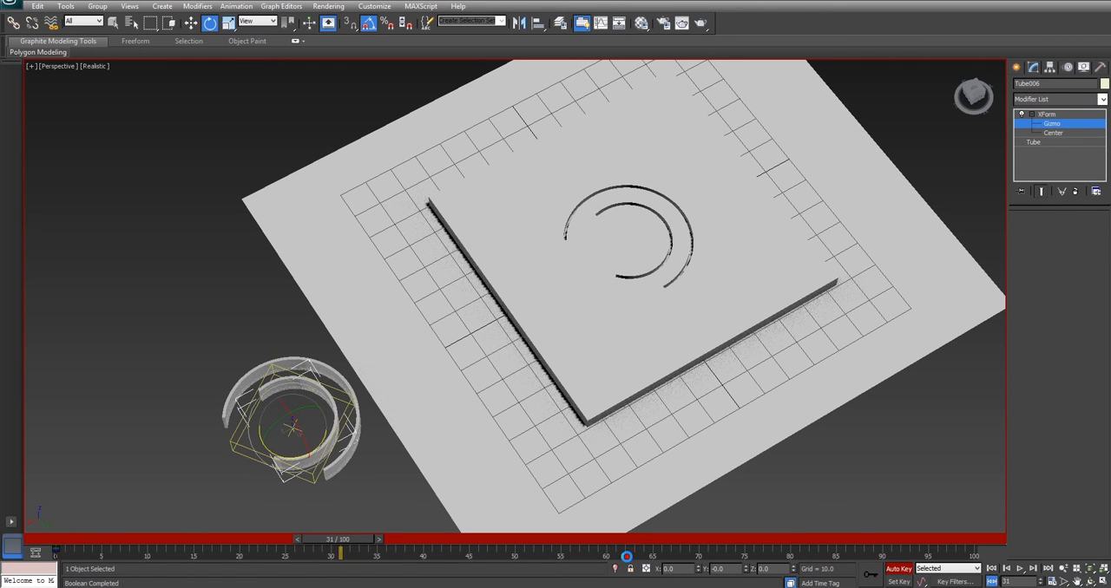
left_click(898, 569)
left_click_drag(346, 541, 170, 541)
left_click(1050, 124)
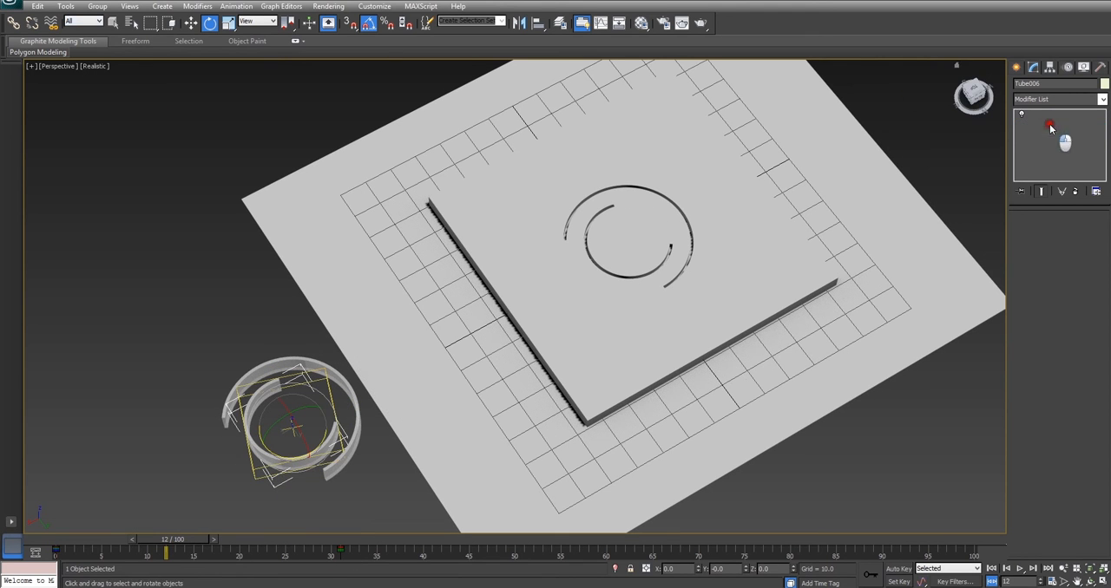
Hide both original tubes and return the animation to frame 0
left_click(114, 24)
left_click_drag(149, 222, 264, 418)
right_click(265, 417)
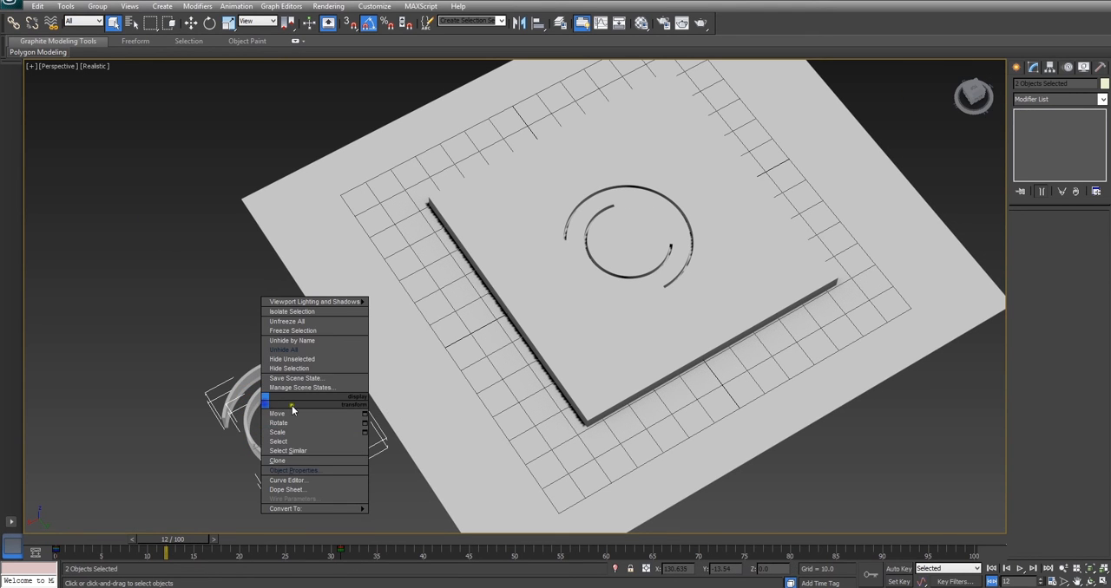
left_click(310, 368)
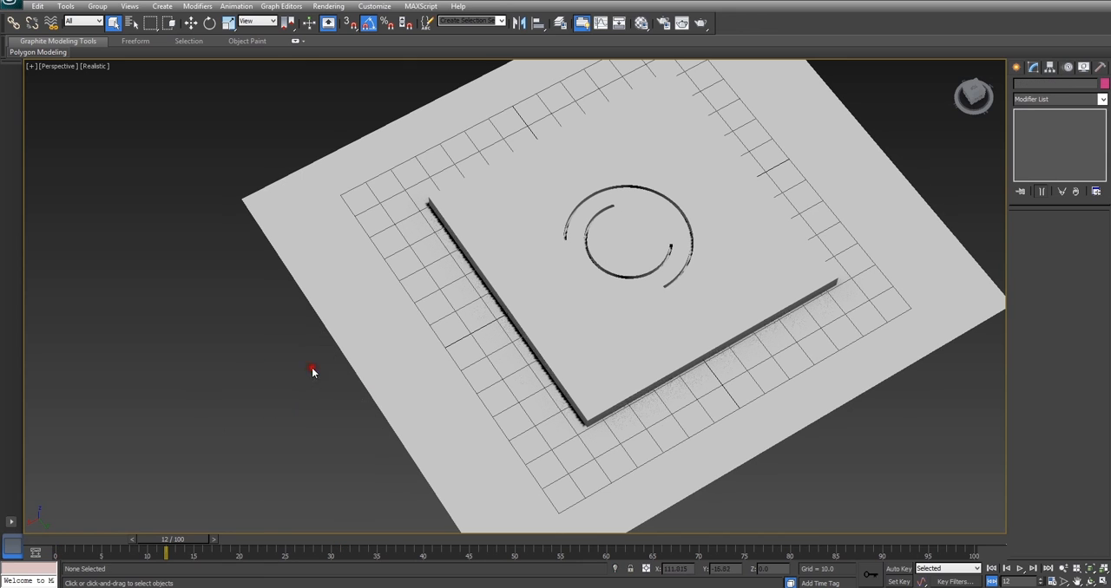
left_click_drag(178, 539, 27, 552)
key("q")
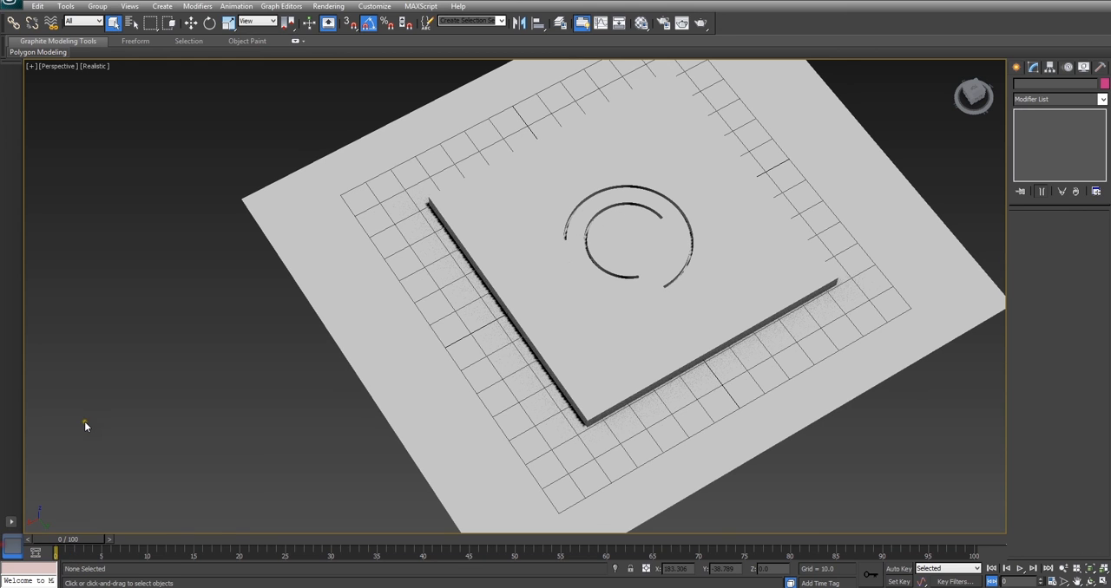